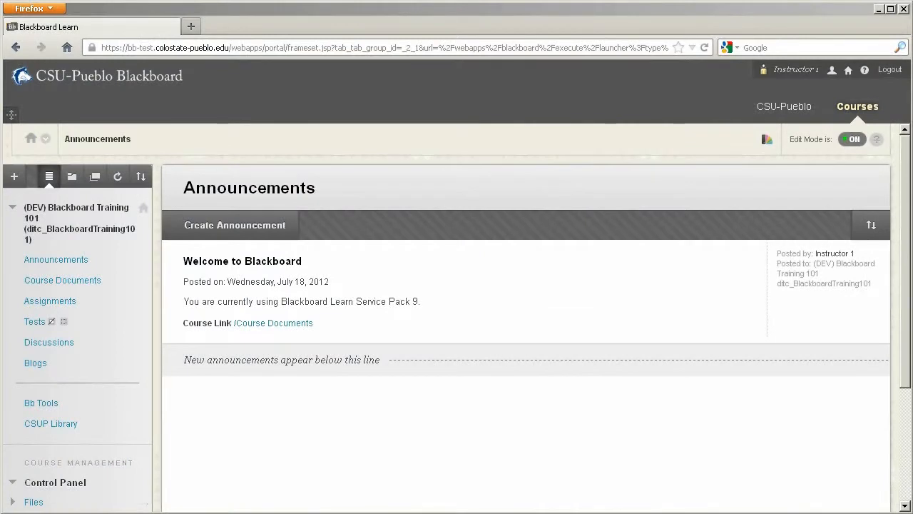
Open the Full Grade Center from the course's Control Panel and collapse the course menu.
scroll(904, 193, down, 4)
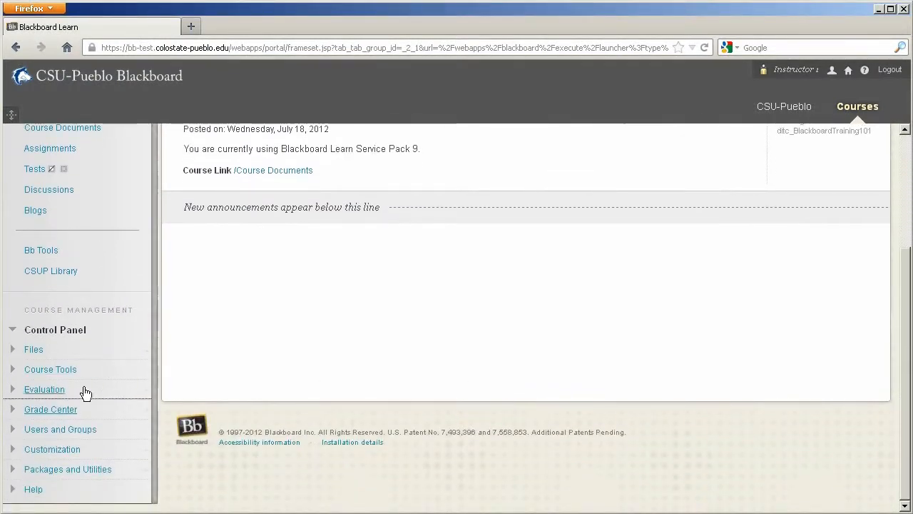
click(50, 410)
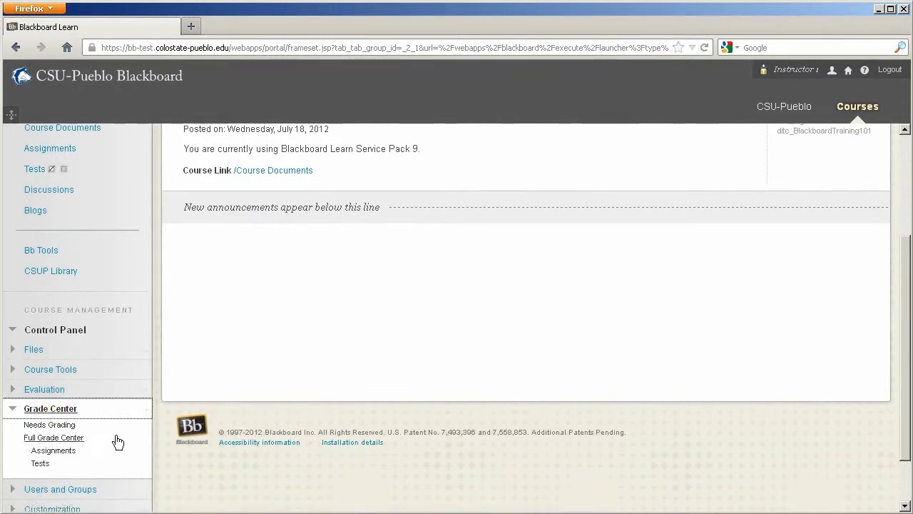
click(75, 437)
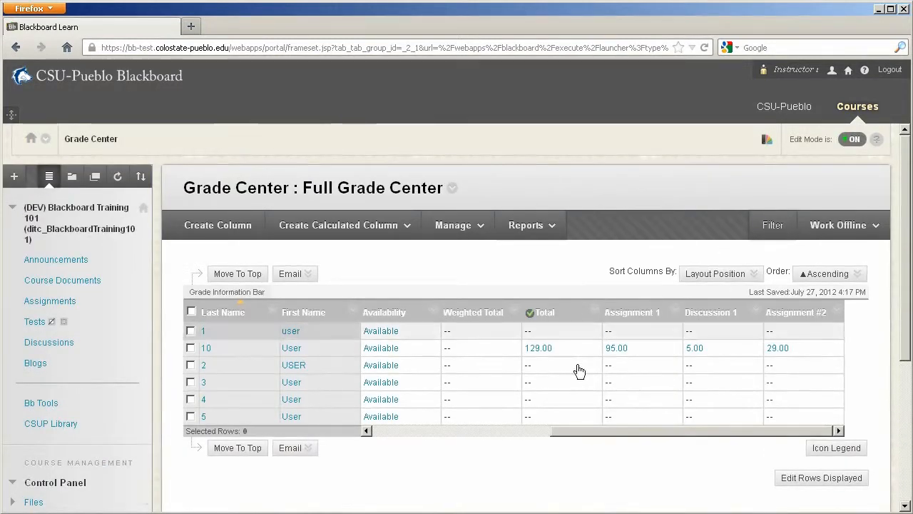
drag(906, 245, 906, 248)
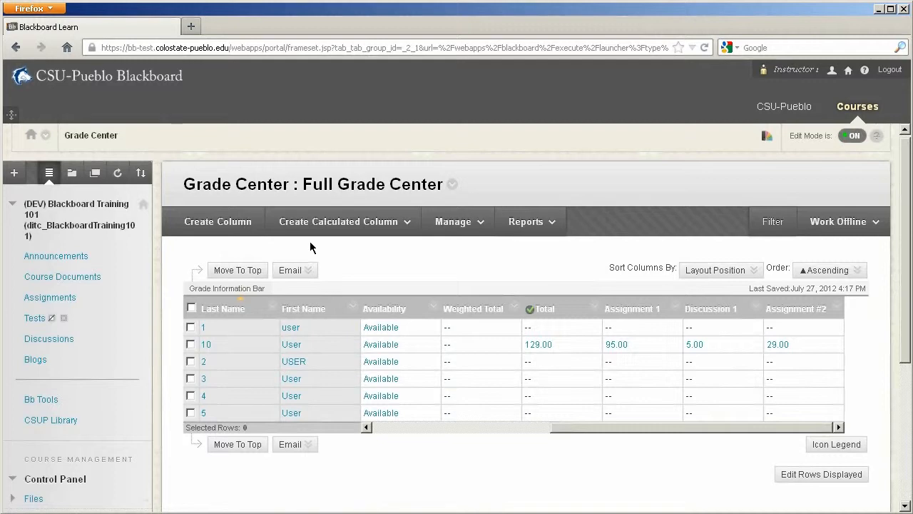
click(158, 269)
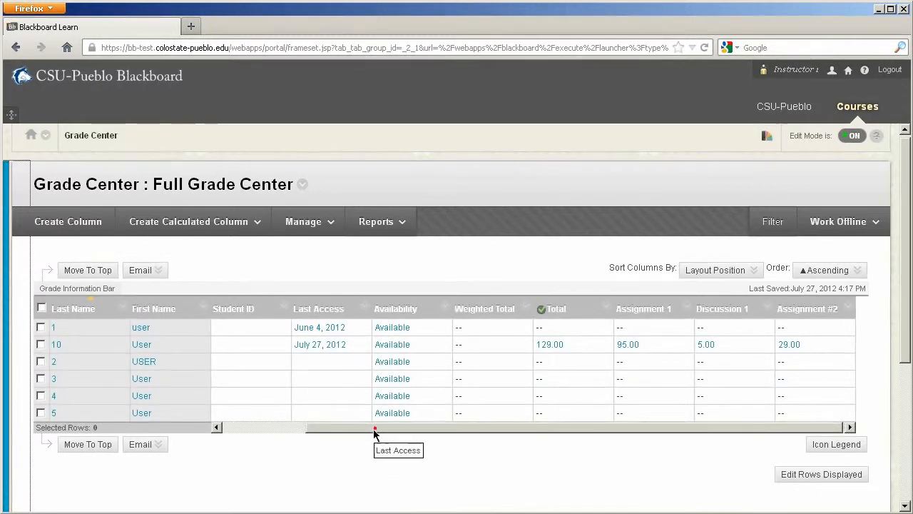
Hide the Availability column in the grade grid and dismiss the confirmation message.
drag(375, 428, 291, 440)
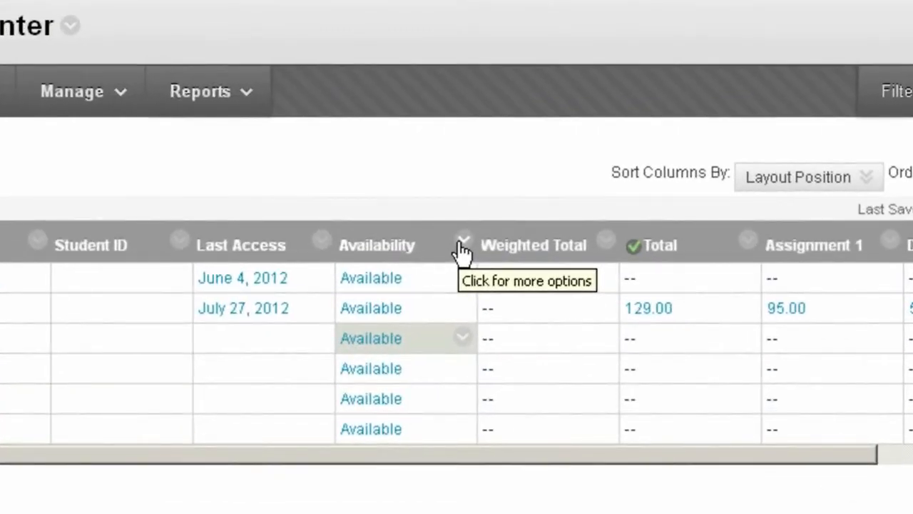
click(462, 246)
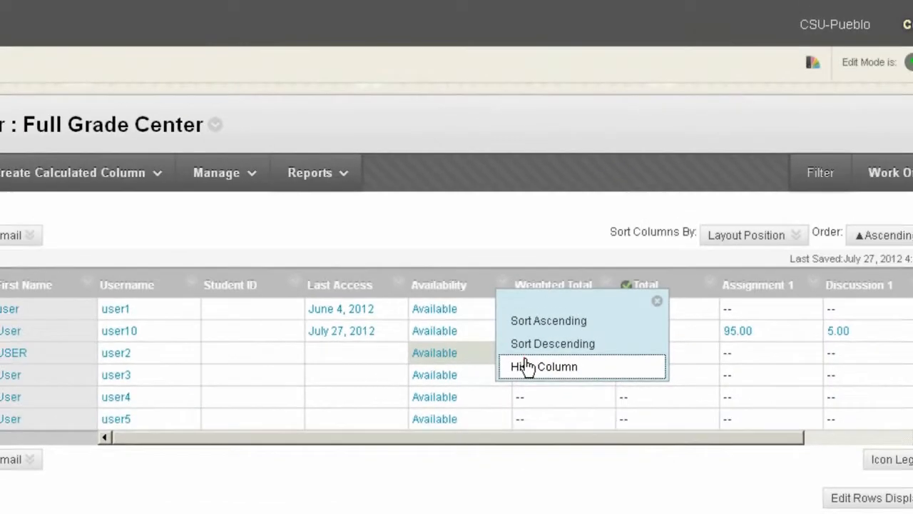
click(526, 366)
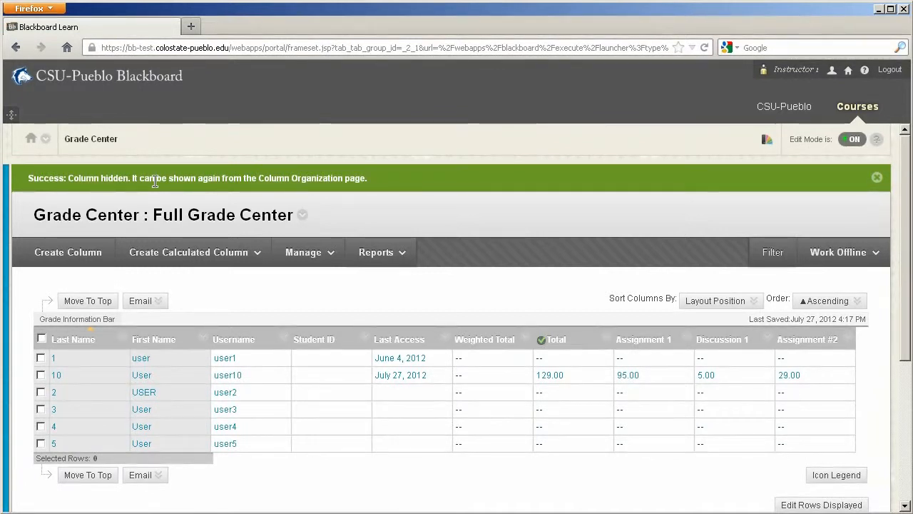
click(877, 177)
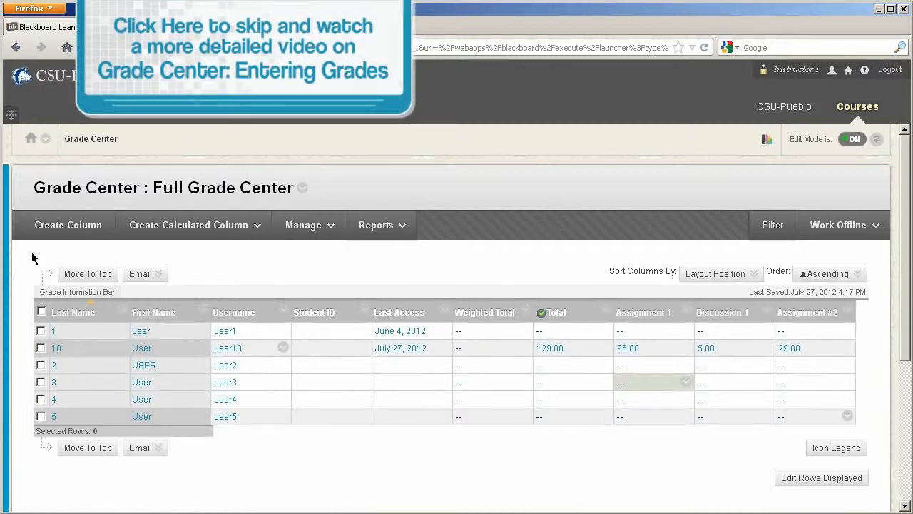
Start a new grade column named Oral presentation, leaving its description empty.
click(54, 241)
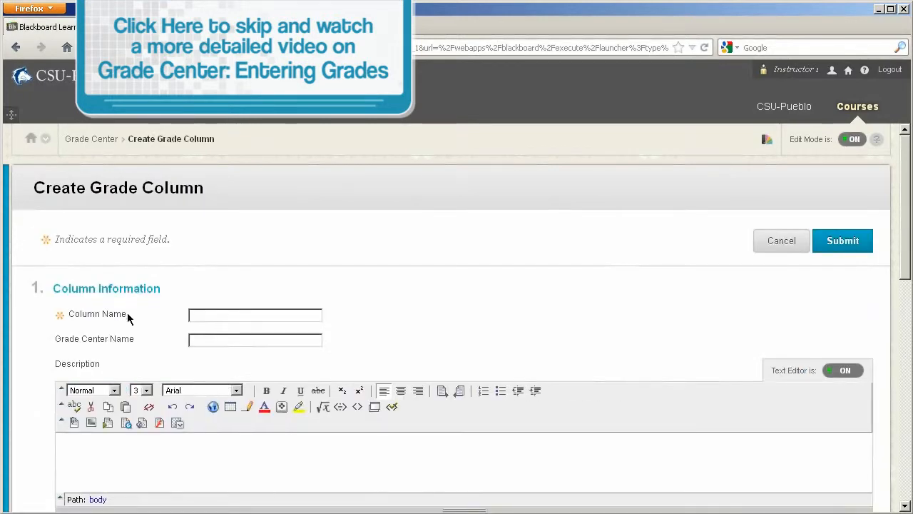
click(209, 311)
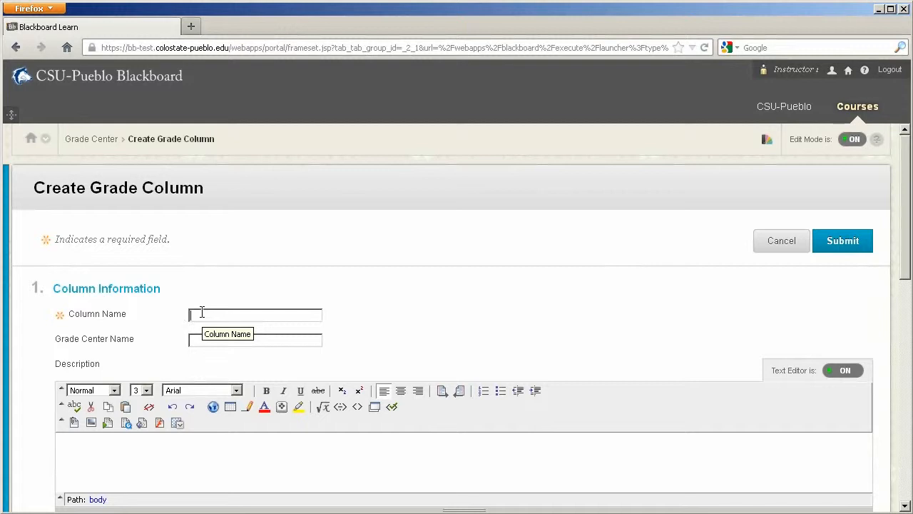
text(oral presentat)
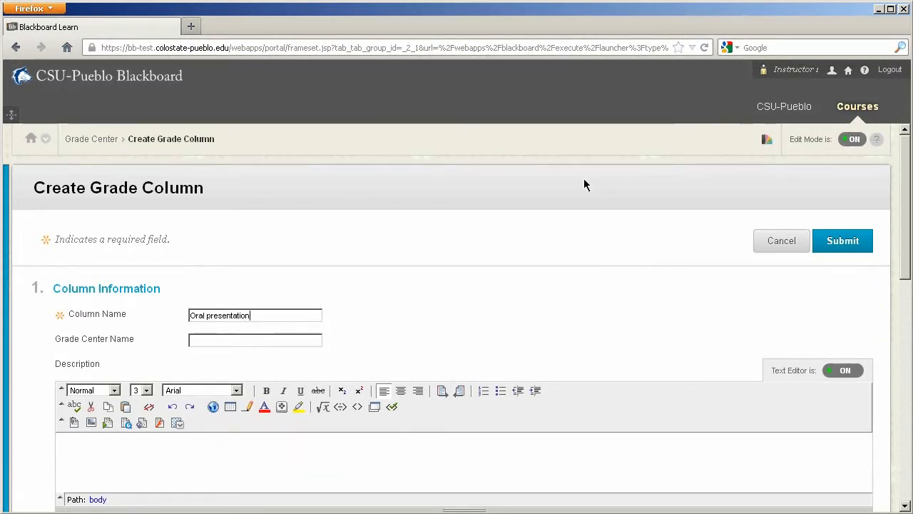
scroll(478, 313, down, 2)
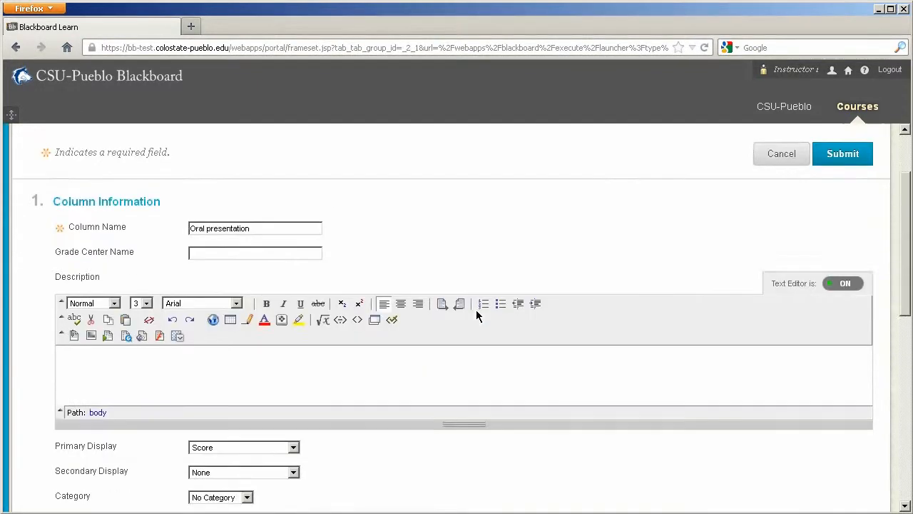
scroll(478, 314, down, 2)
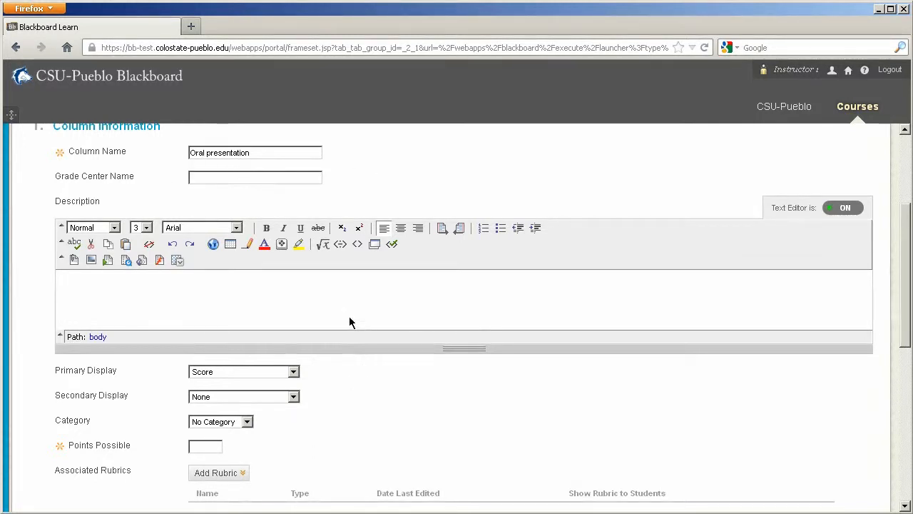
click(319, 298)
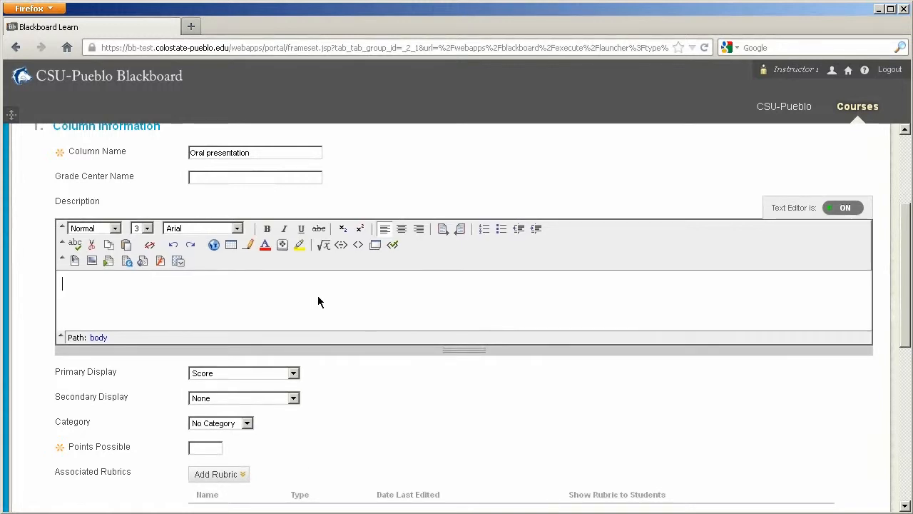
Try CSU-Pueblo Letter Schema as the column's primary display, and restore Score.
scroll(379, 383, down, 2)
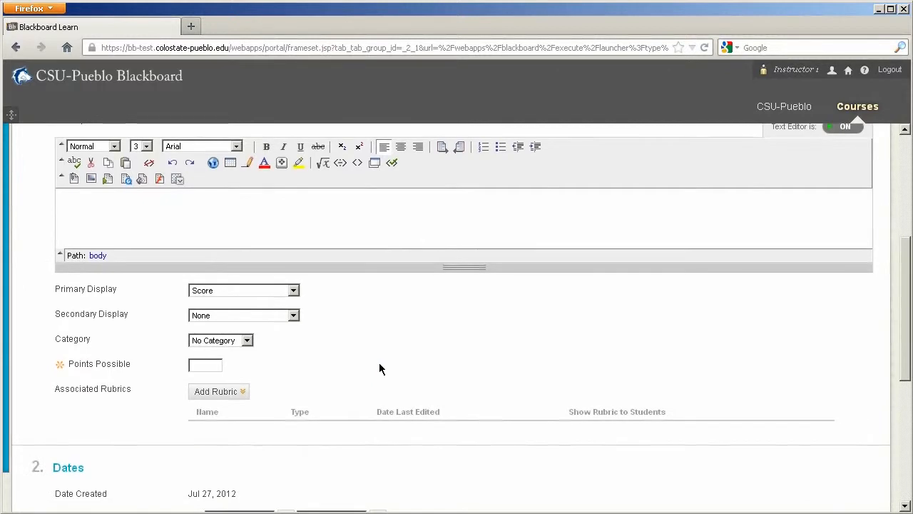
click(218, 292)
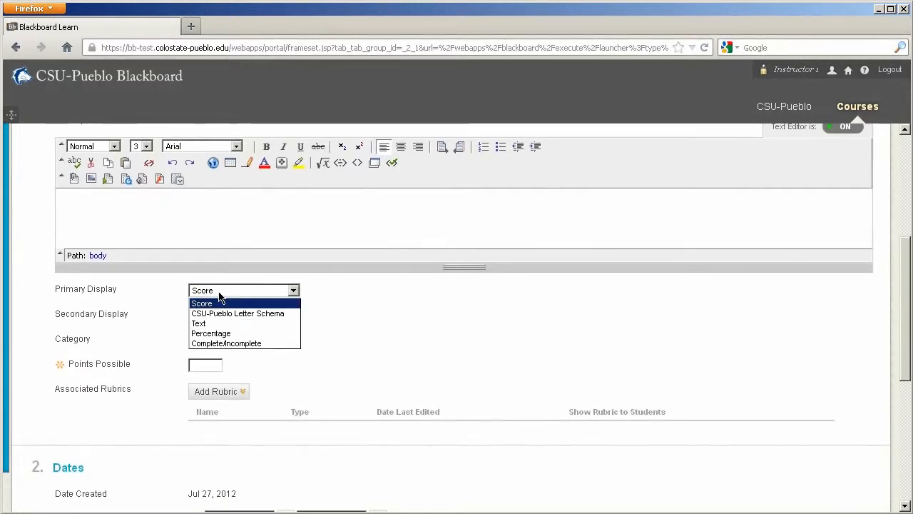
click(219, 293)
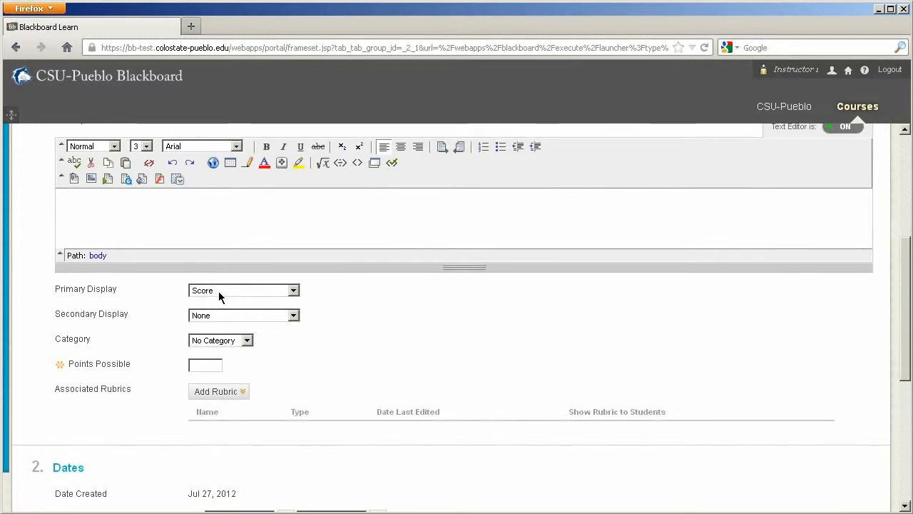
click(218, 291)
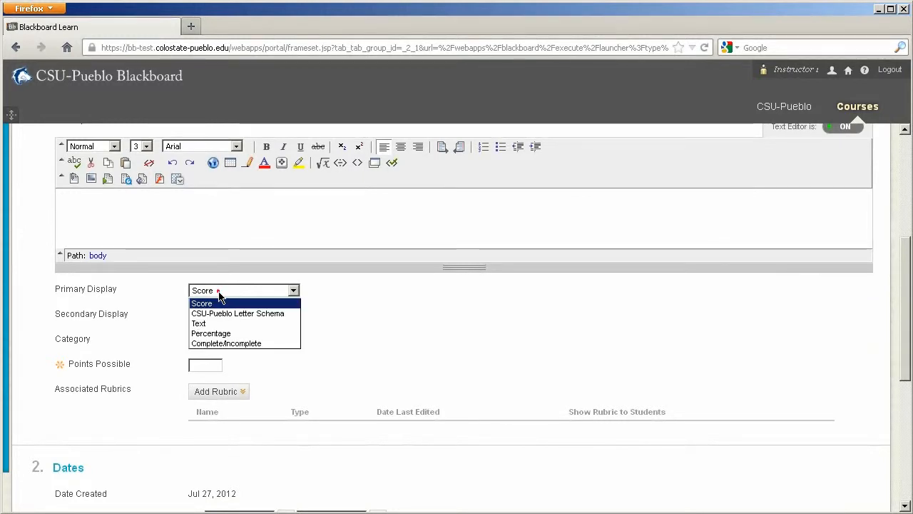
click(262, 313)
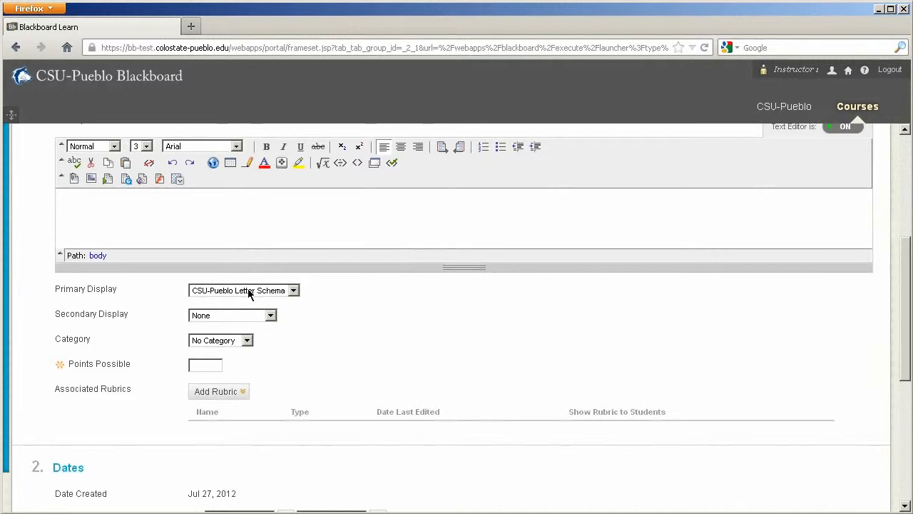
click(248, 294)
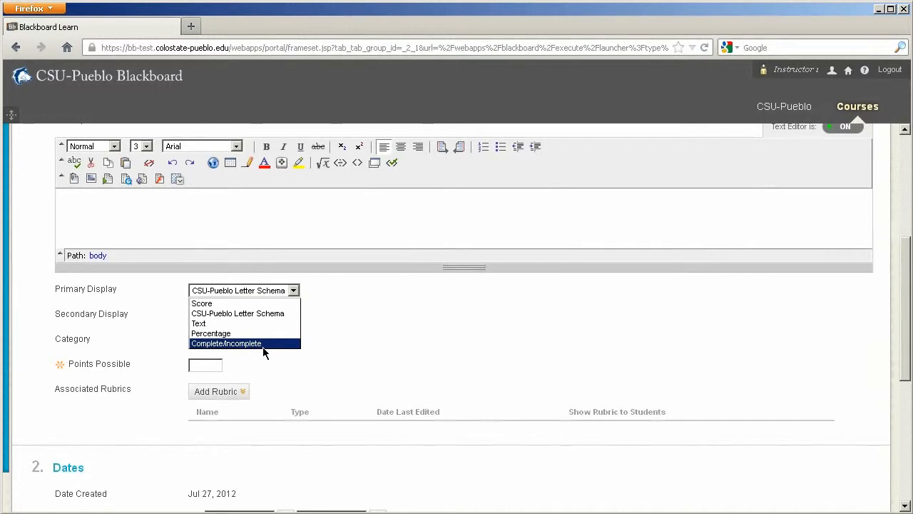
click(210, 303)
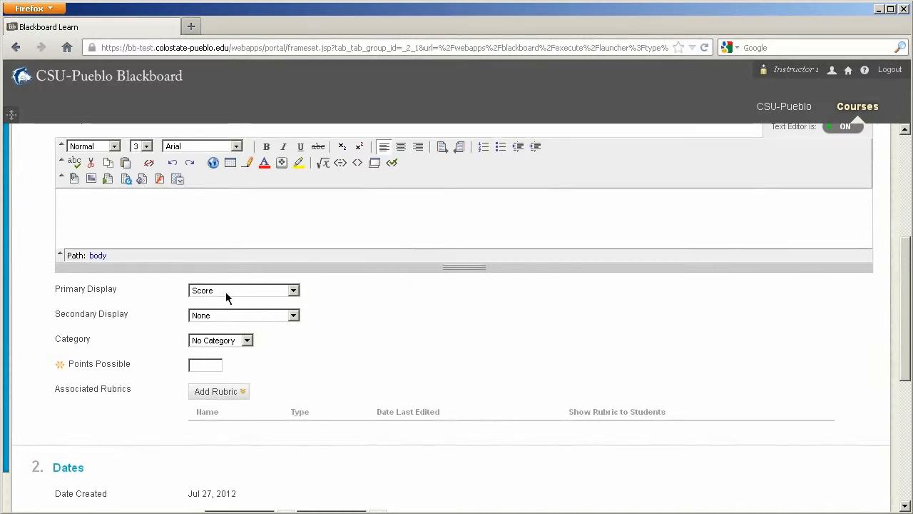
Try Percentage and CSU-Pueblo Letter Schema as the column's secondary display, and restore None.
click(226, 315)
click(211, 348)
click(248, 322)
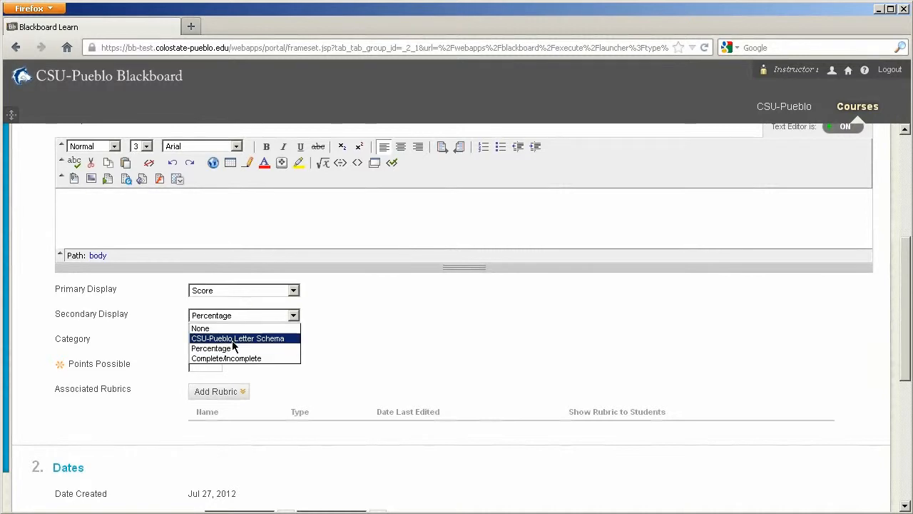
click(233, 340)
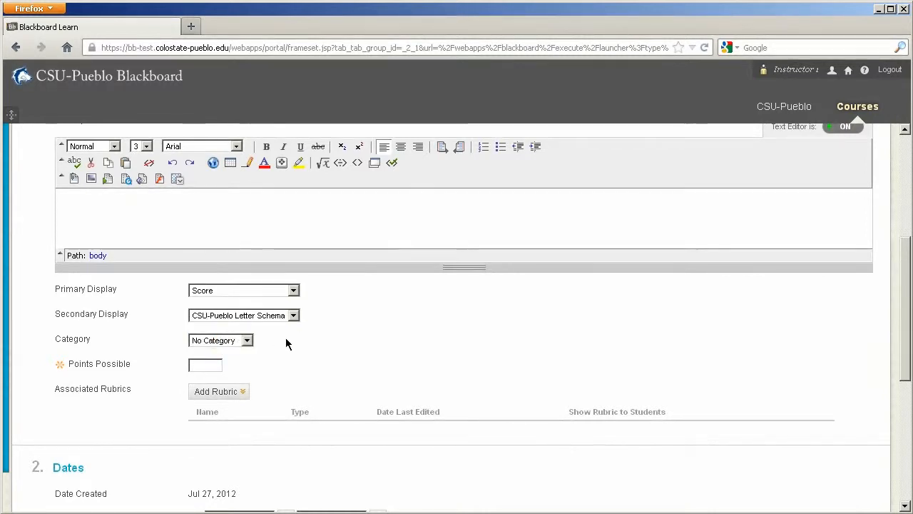
click(293, 317)
click(260, 322)
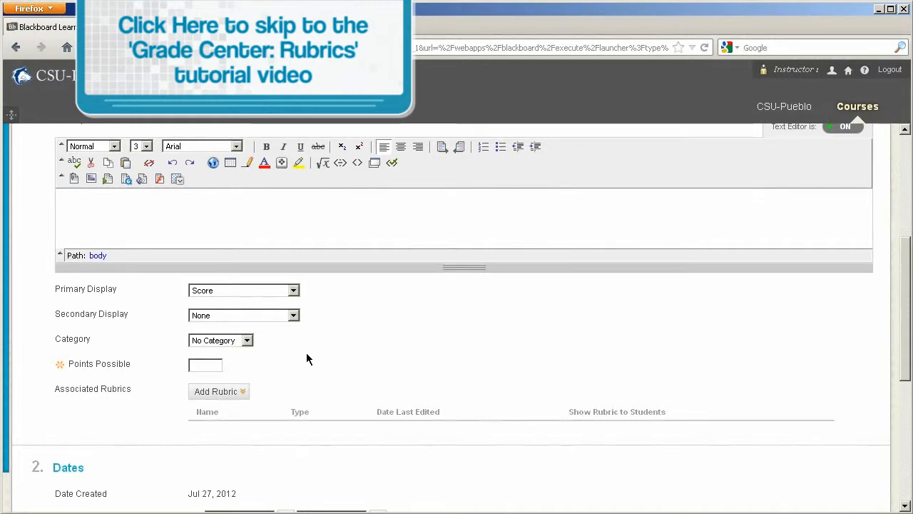
Set the new column's points possible to 50.
click(218, 365)
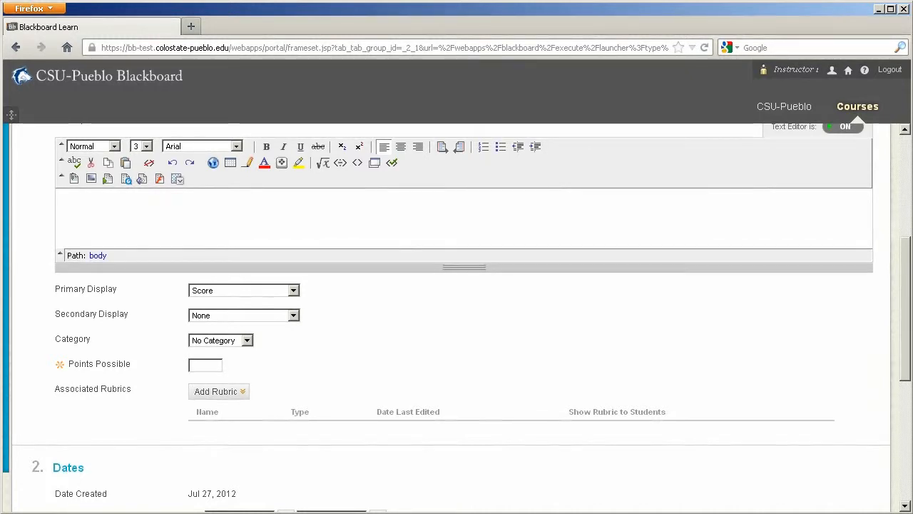
text(50)
click(465, 336)
Enable a due date of 07/27/2012 at 11:59 PM for the column and submit it.
drag(909, 277, 910, 347)
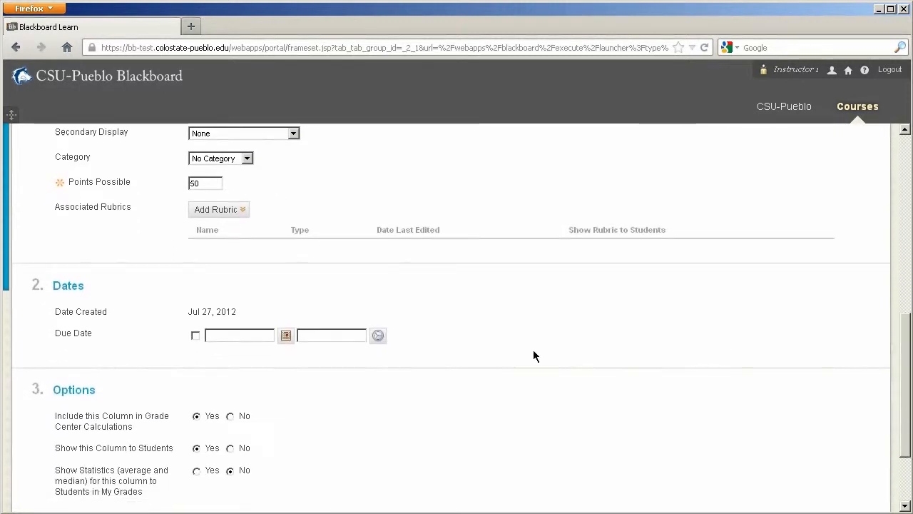
click(195, 335)
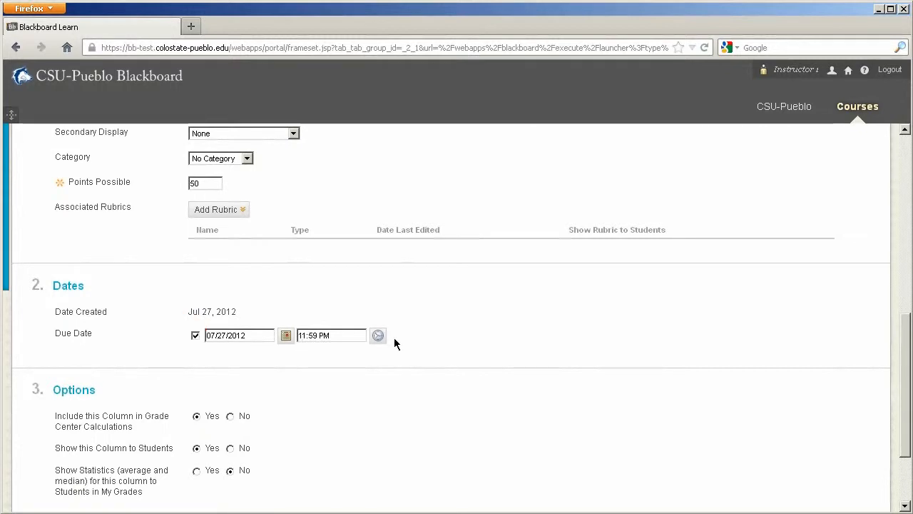
scroll(494, 428, down, 3)
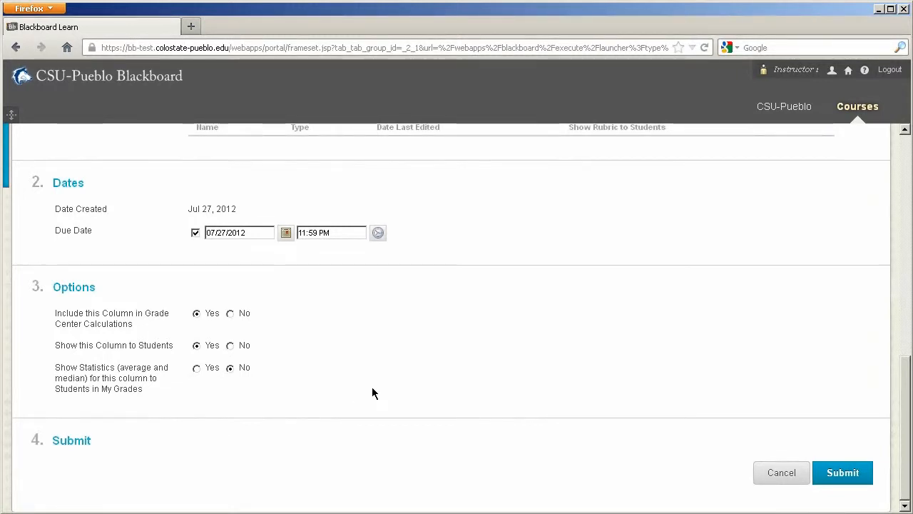
click(833, 483)
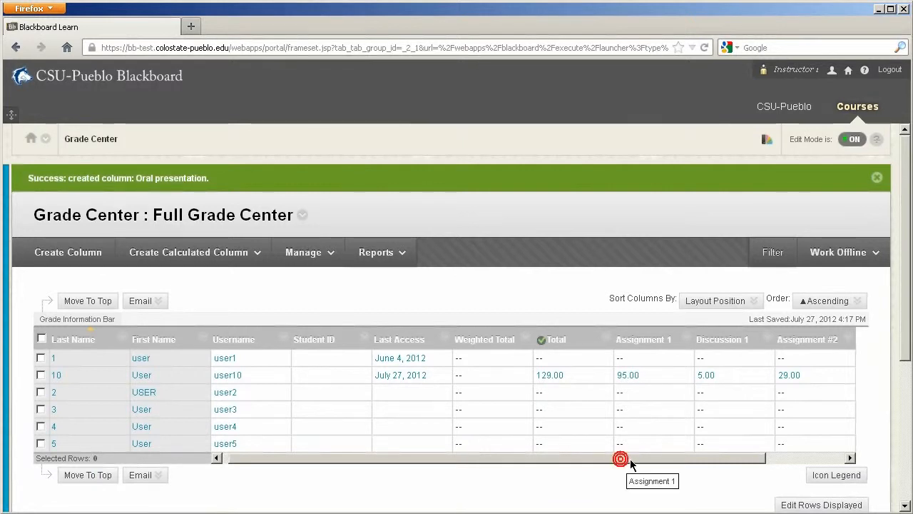
Enter a grade of 45 in the Oral presentation column for the first student in the grid.
drag(621, 459, 712, 458)
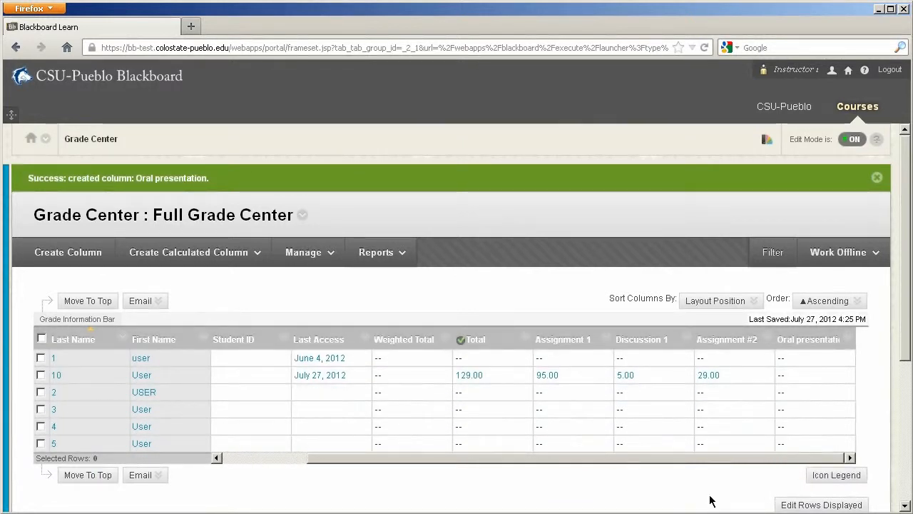
click(781, 359)
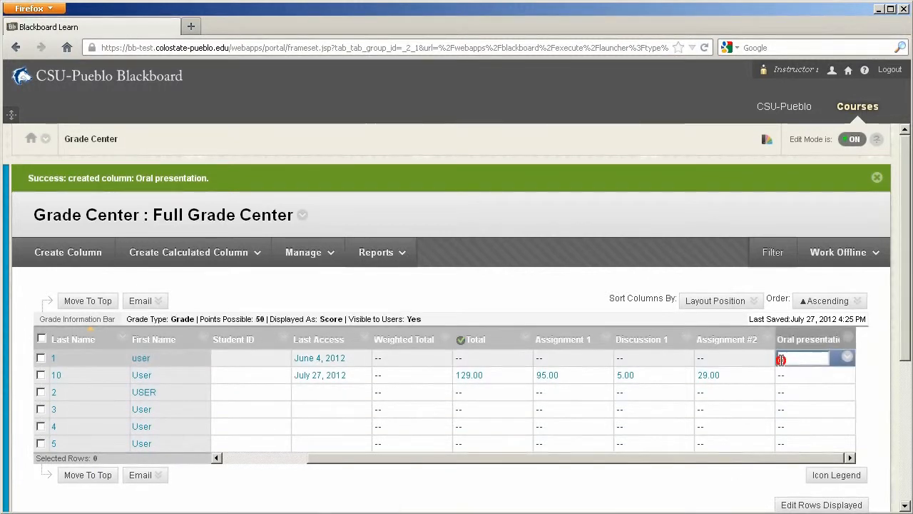
click(782, 357)
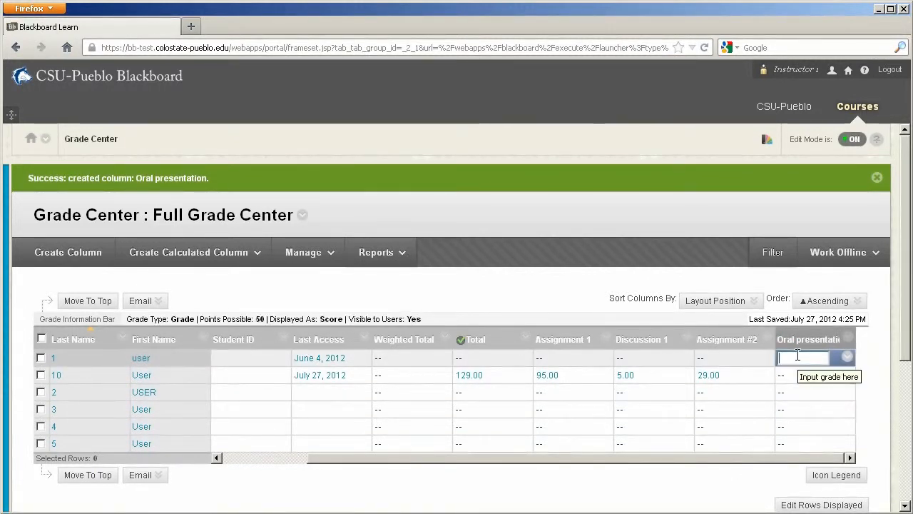
text(45)
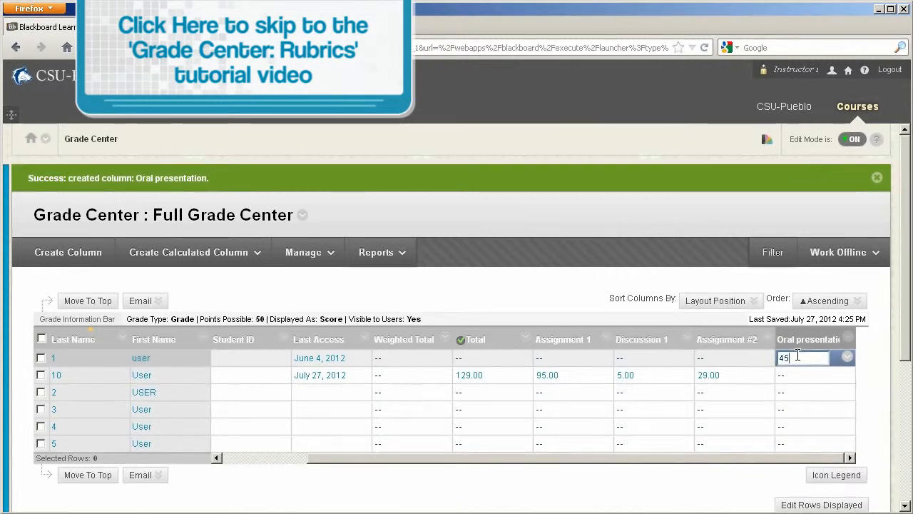
key(Return)
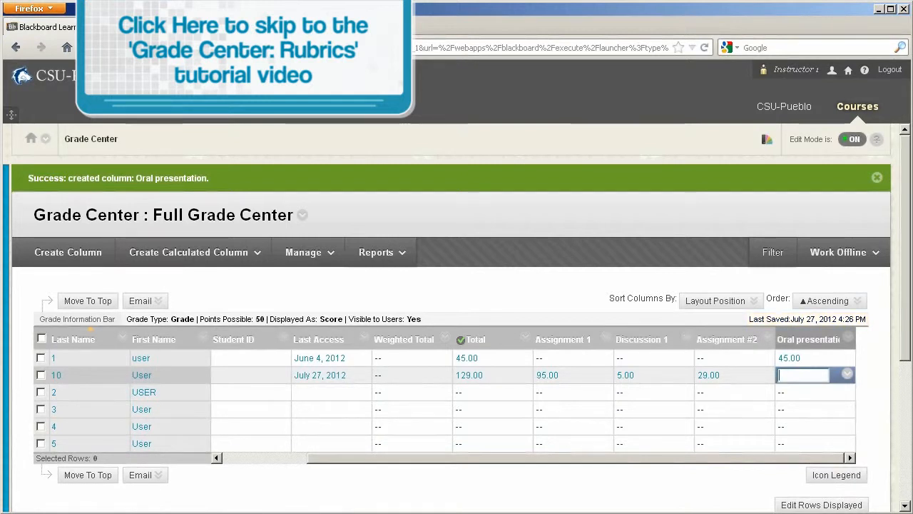
Enter Oral presentation grades of 45, 50, 35 and 33 for the students with last names 10, 2, 3 and 4.
text(45)
key(Return)
text(50)
key(Return)
text(35)
key(Return)
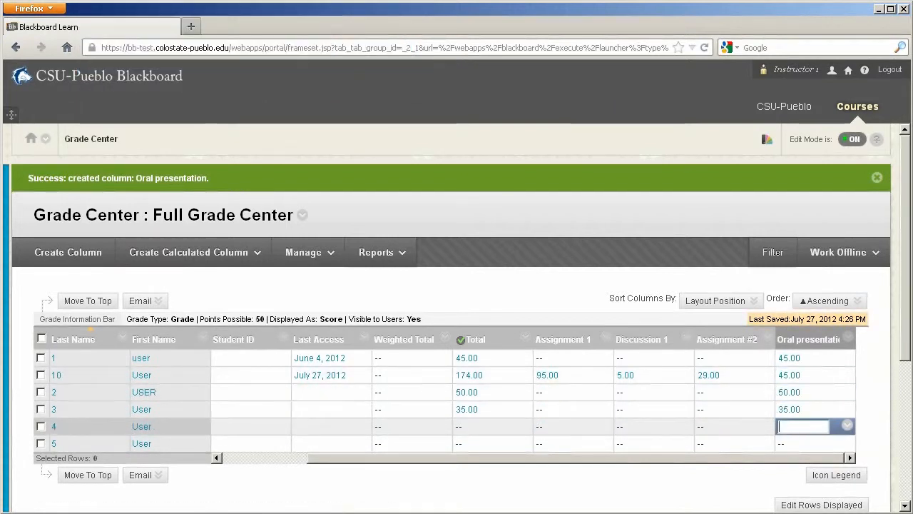
text(33)
key(Return)
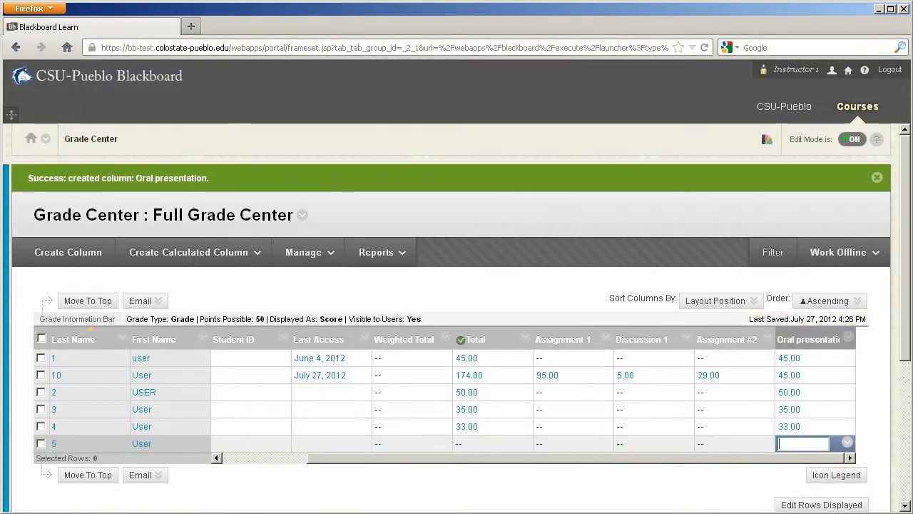
click(154, 262)
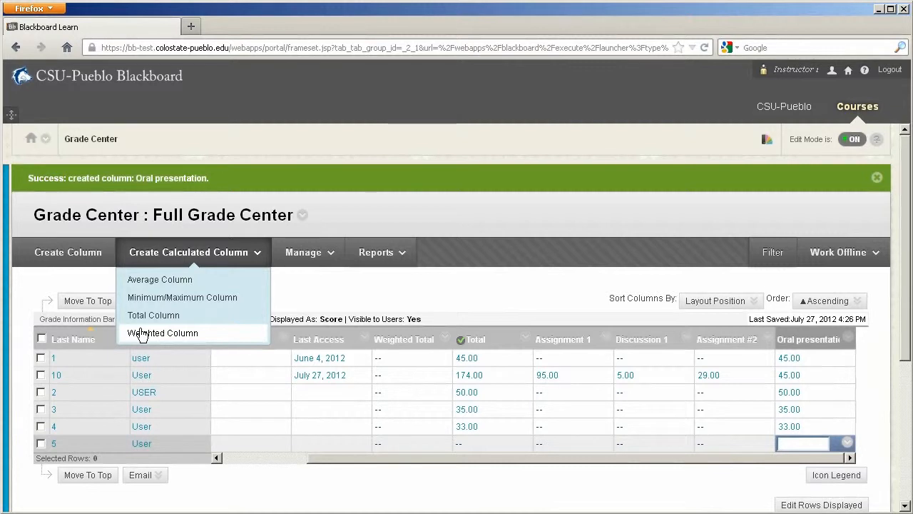
click(330, 283)
mouse_move(308, 256)
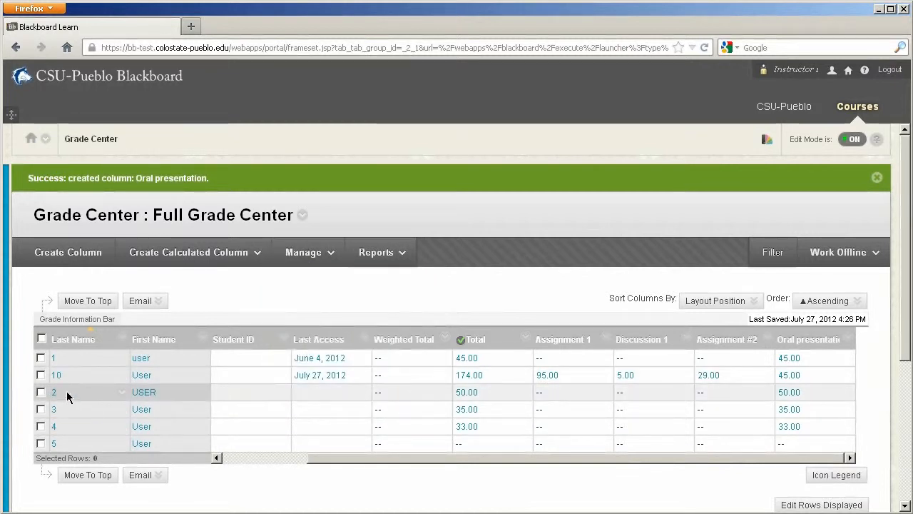
Hide the grid row of the student with last name 2.
click(121, 396)
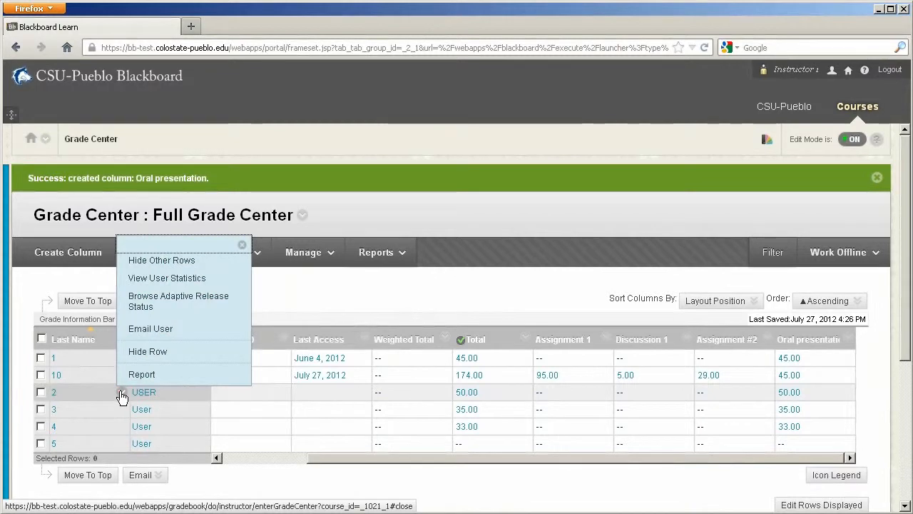
click(127, 357)
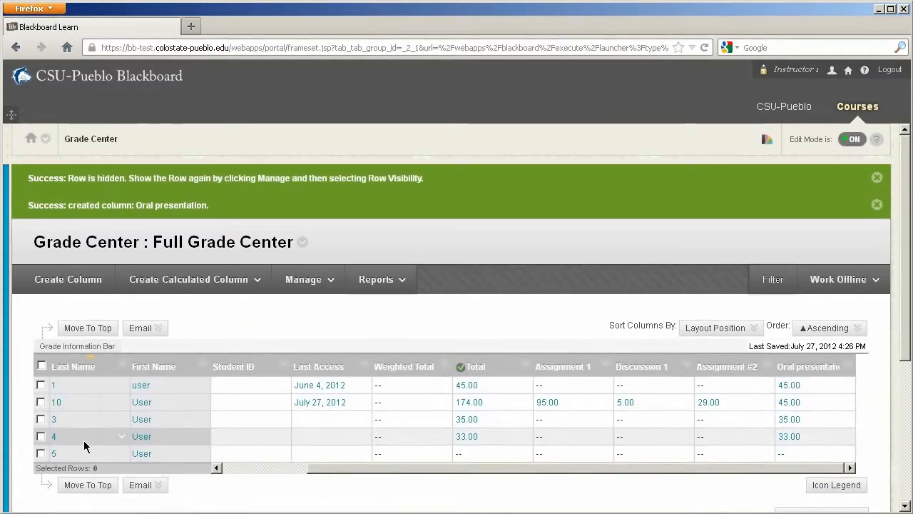
Look over the Send Email form of the Grade Center and leave it without sending a message.
click(294, 279)
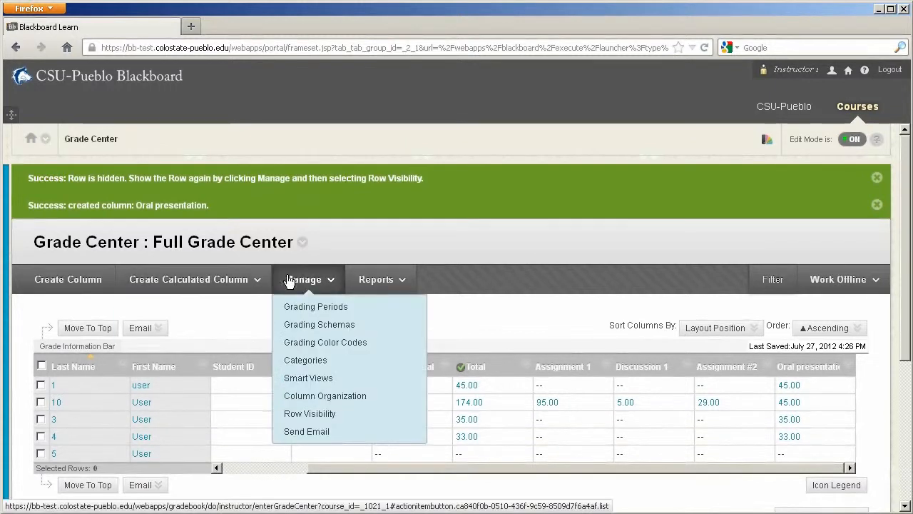
click(306, 432)
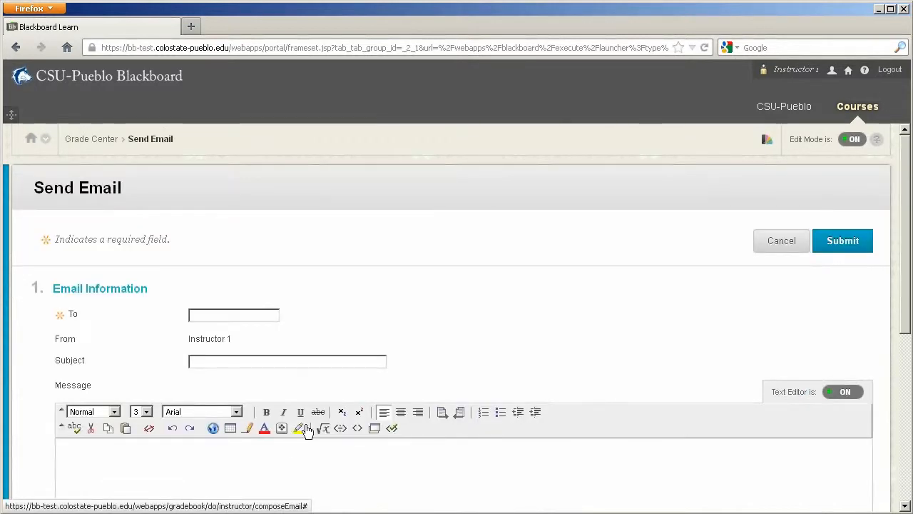
scroll(501, 370, down, 5)
scroll(502, 369, up, 5)
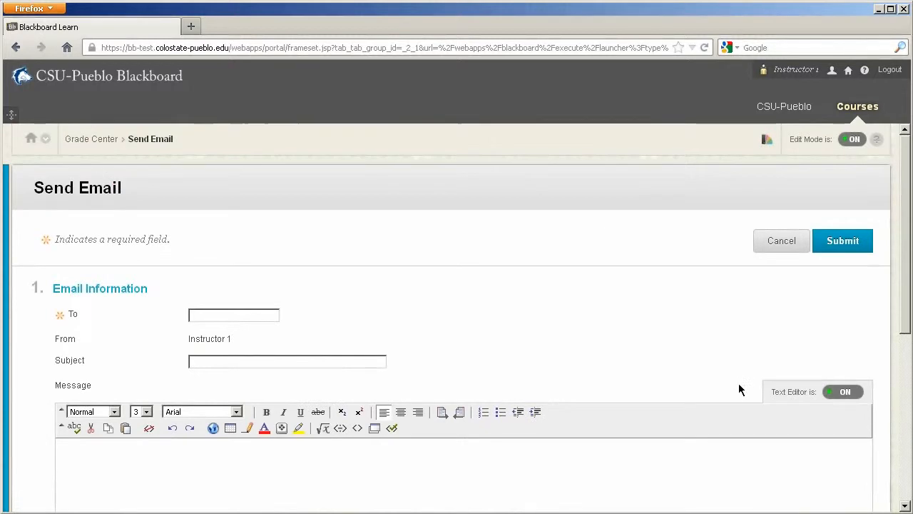
click(781, 240)
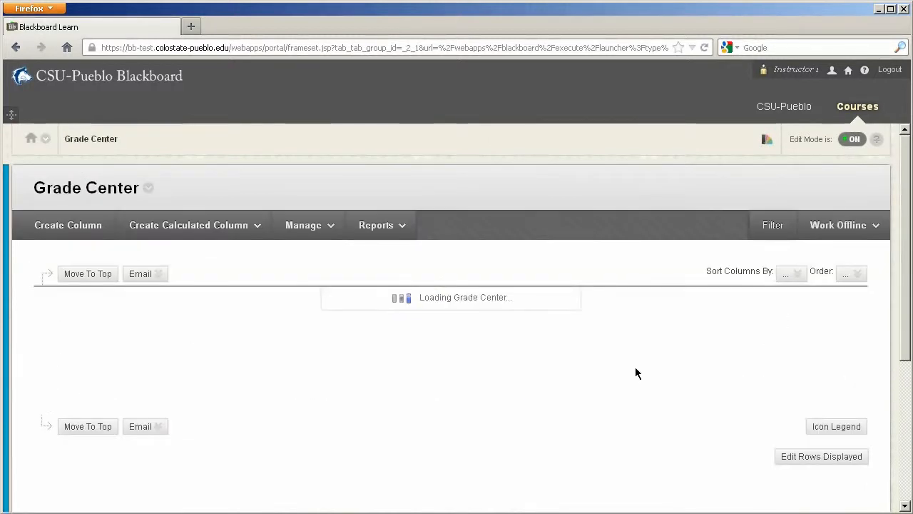
Show the grade filters and examine the current view, category and status choices, along with the report and offline work options.
click(392, 225)
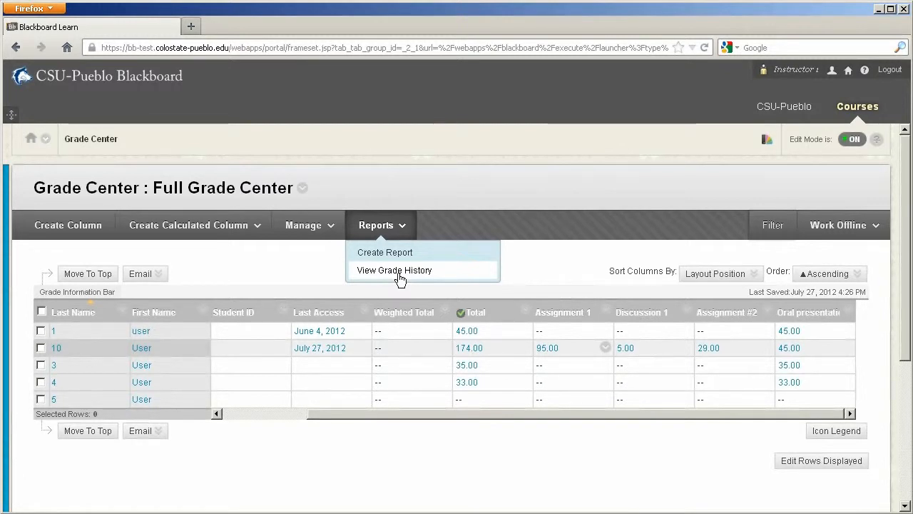
click(770, 225)
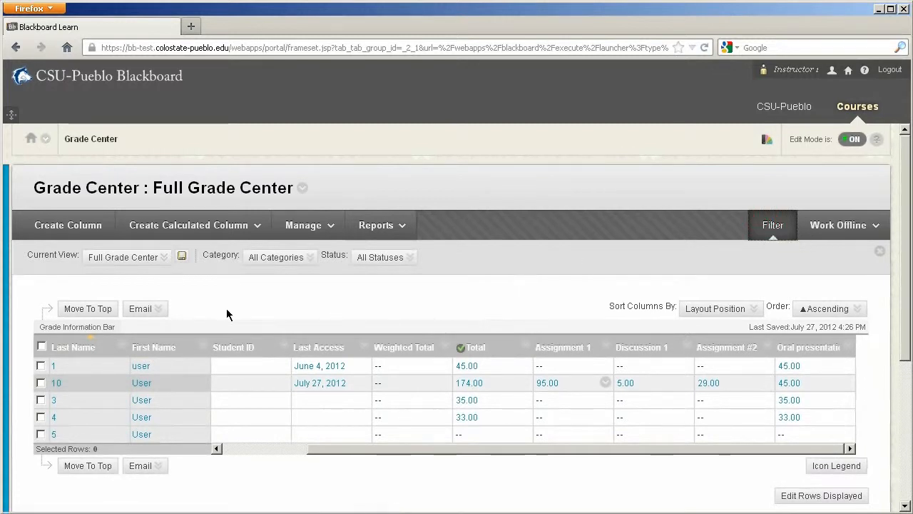
click(125, 258)
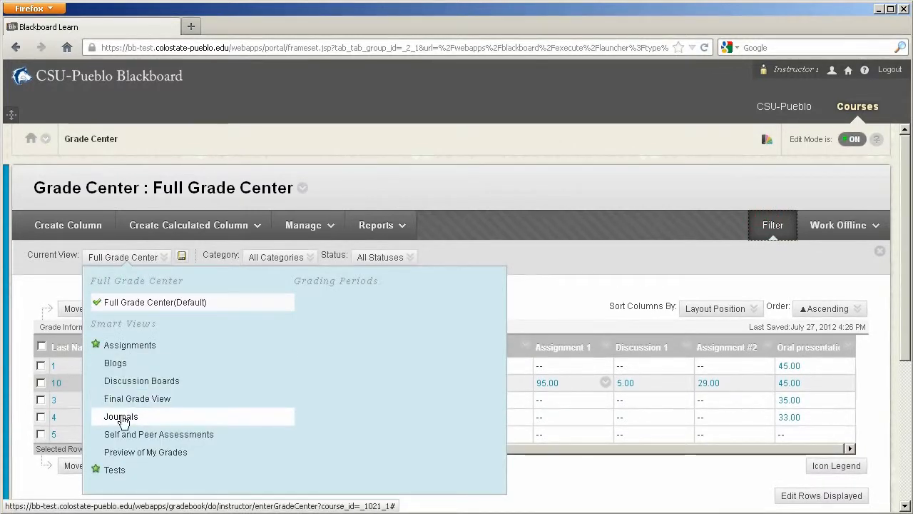
click(487, 275)
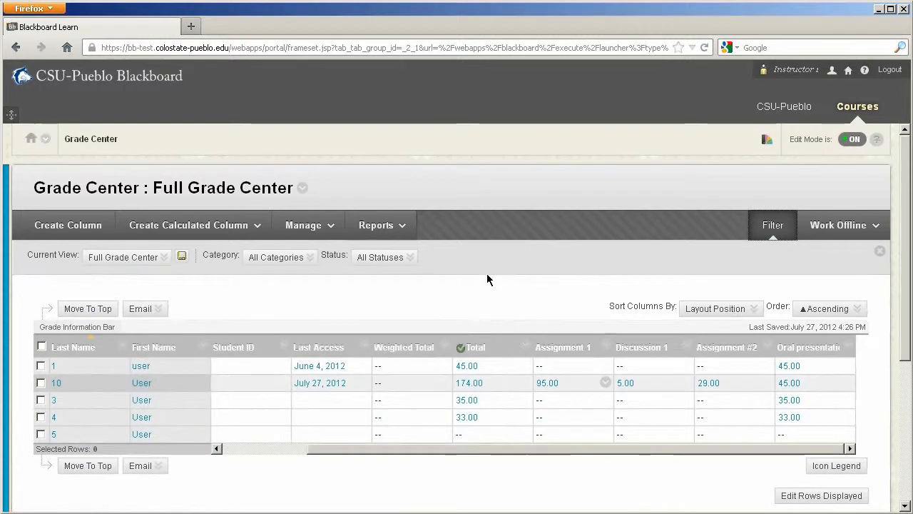
click(281, 257)
click(406, 259)
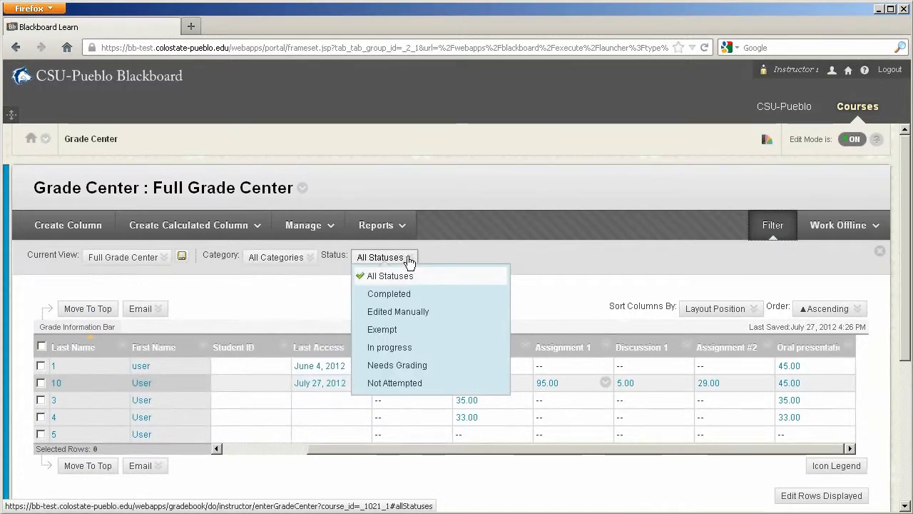
click(540, 251)
click(863, 228)
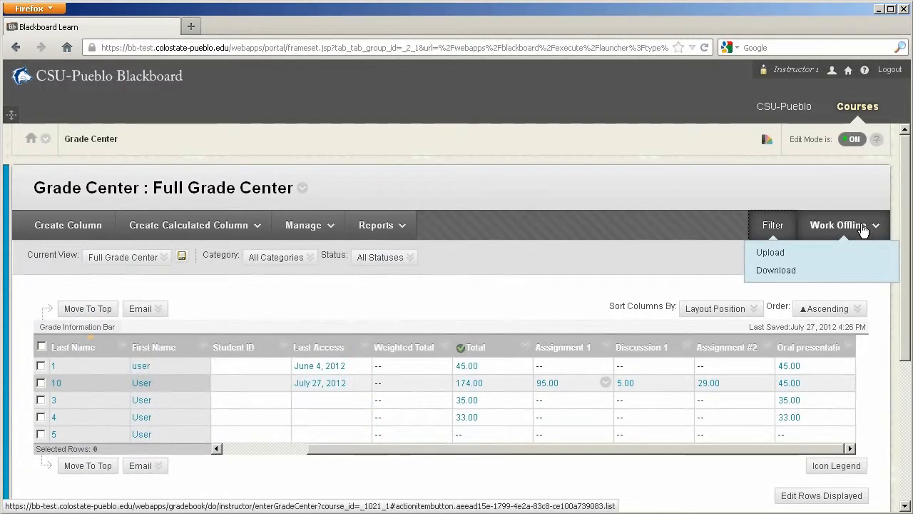